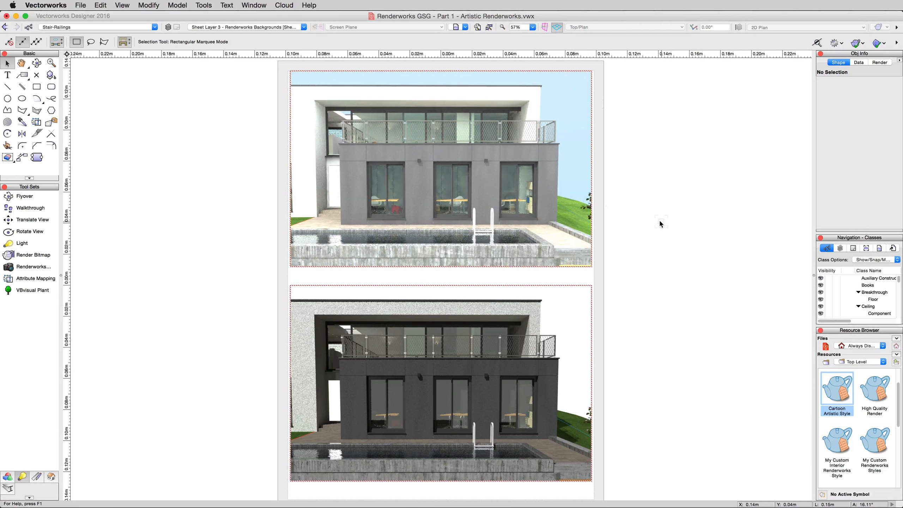
Select the upper house viewport and check which Renderworks style its background render uses.
{"action": "left_click", "coordinate": [576, 202]}
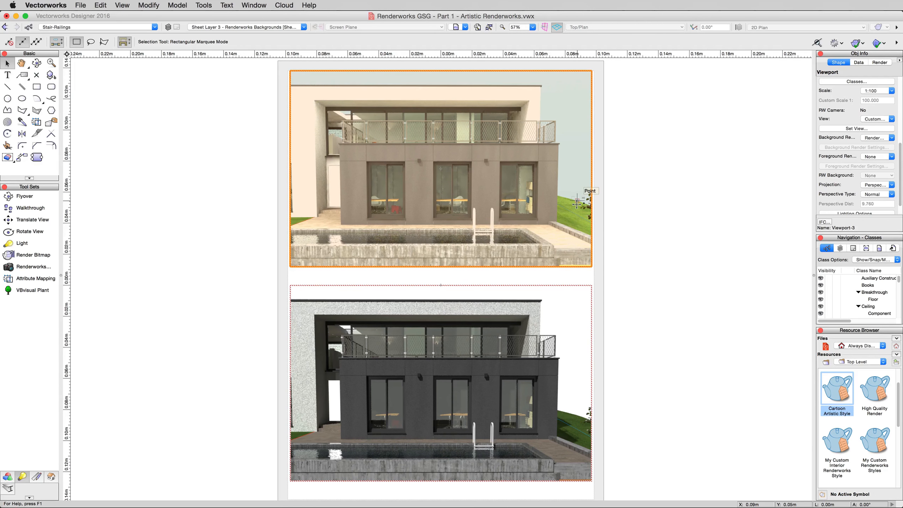
{"action": "scroll", "coordinate": [847, 182], "scroll_direction": "down", "scroll_amount": 1}
{"action": "scroll", "coordinate": [846, 182], "scroll_direction": "down", "scroll_amount": 1}
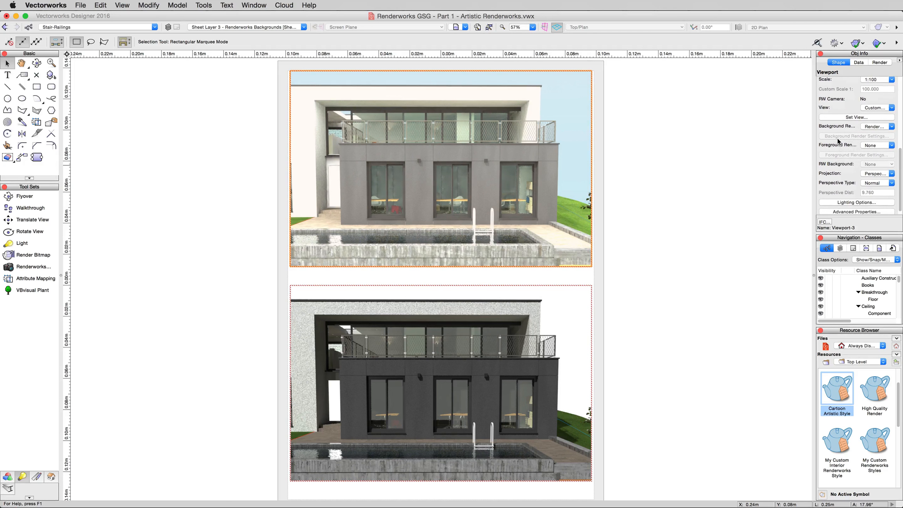
{"action": "left_click", "coordinate": [875, 127]}
{"action": "mouse_move", "coordinate": [874, 156]}
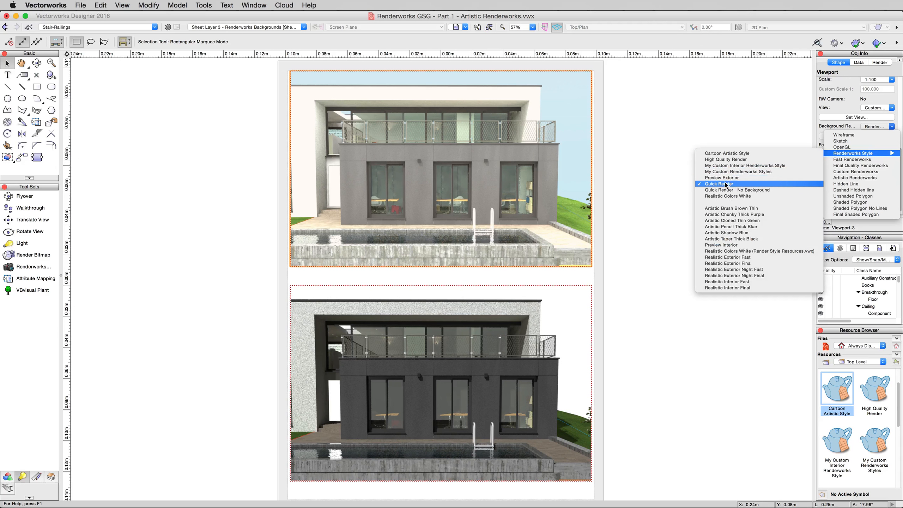
{"action": "left_click", "coordinate": [655, 178]}
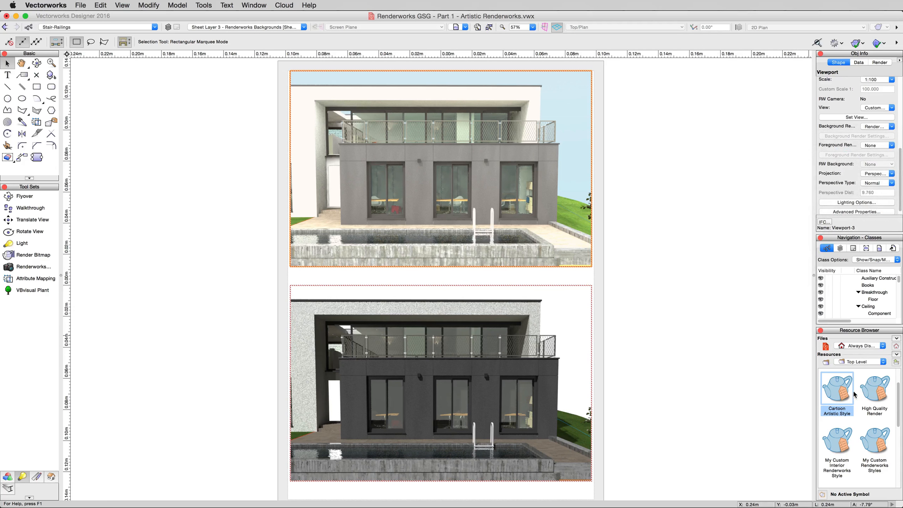
Open the Quick Render style for editing, review its background settings, and close it without changes.
{"action": "scroll", "coordinate": [863, 466], "scroll_direction": "down", "scroll_amount": 1}
{"action": "scroll", "coordinate": [862, 462], "scroll_direction": "down", "scroll_amount": 5}
{"action": "scroll", "coordinate": [866, 419], "scroll_direction": "down", "scroll_amount": 1}
{"action": "right_click", "coordinate": [869, 389]}
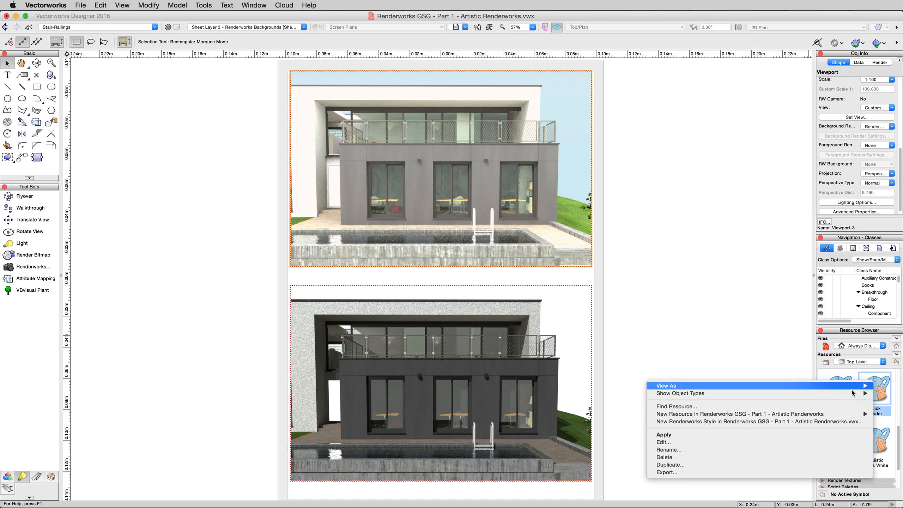
{"action": "left_click", "coordinate": [769, 442]}
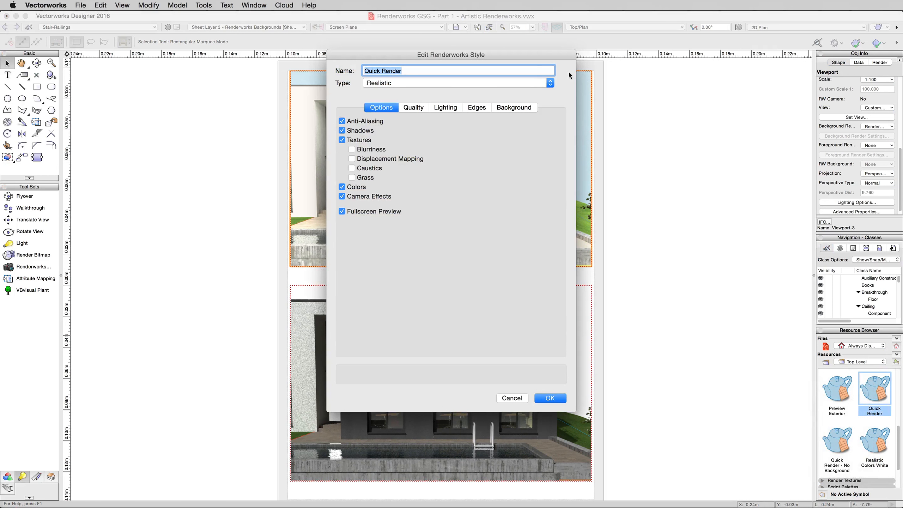
{"action": "left_click", "coordinate": [510, 107]}
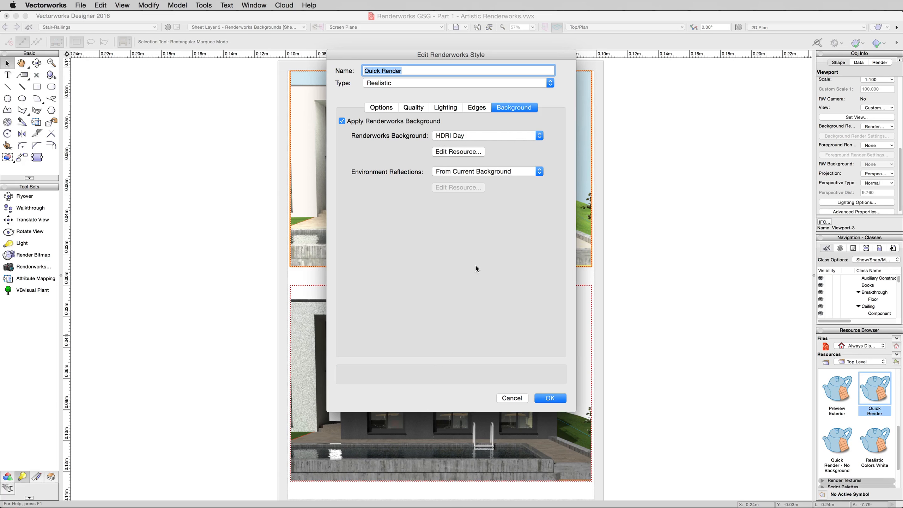
{"action": "left_click", "coordinate": [512, 398]}
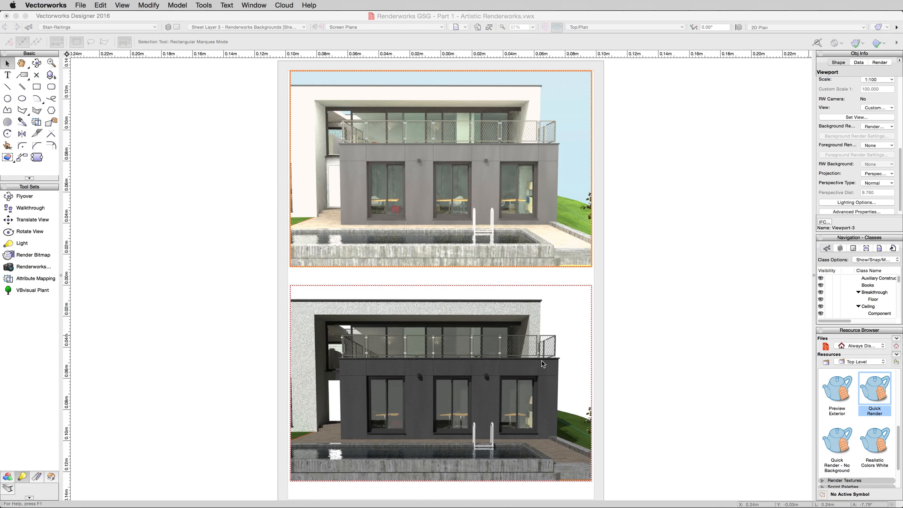
Select the lower viewport and rename the Quick Render - No Background style to Quick Render - Sunset.
{"action": "left_click", "coordinate": [512, 334]}
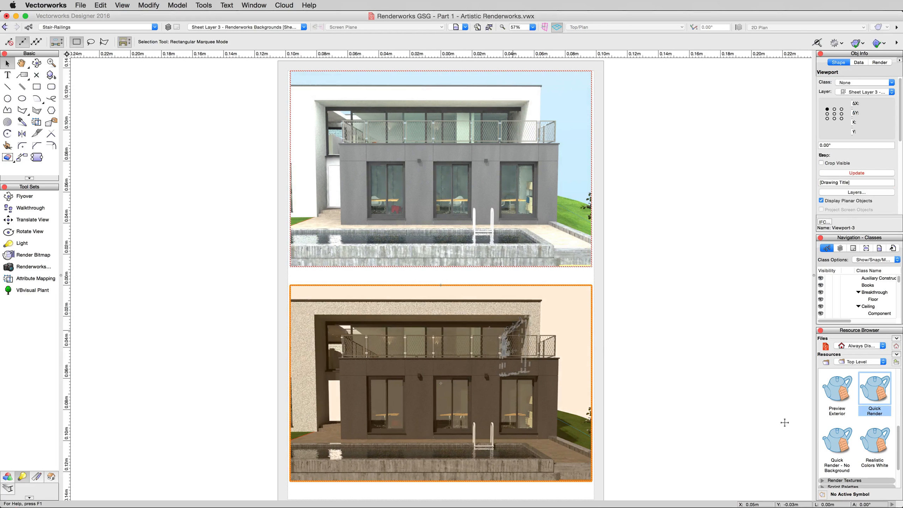
{"action": "right_click", "coordinate": [833, 448]}
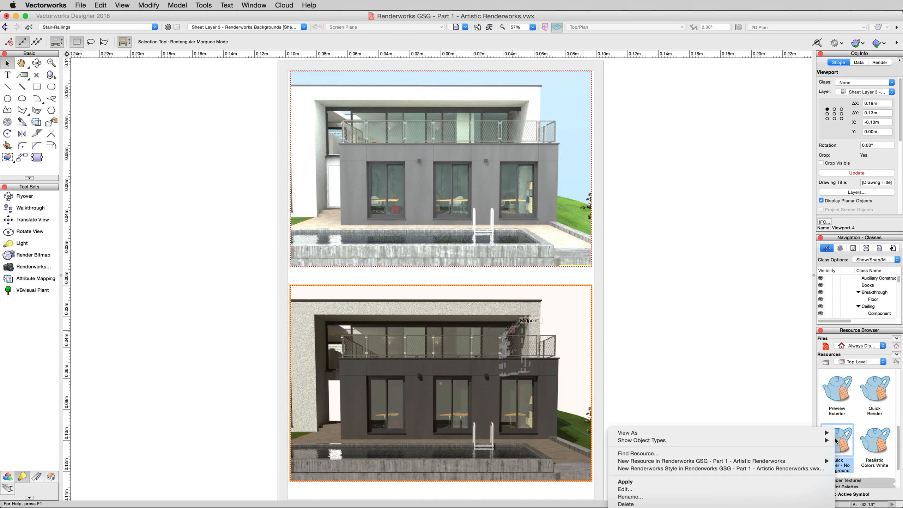
{"action": "left_click", "coordinate": [694, 490]}
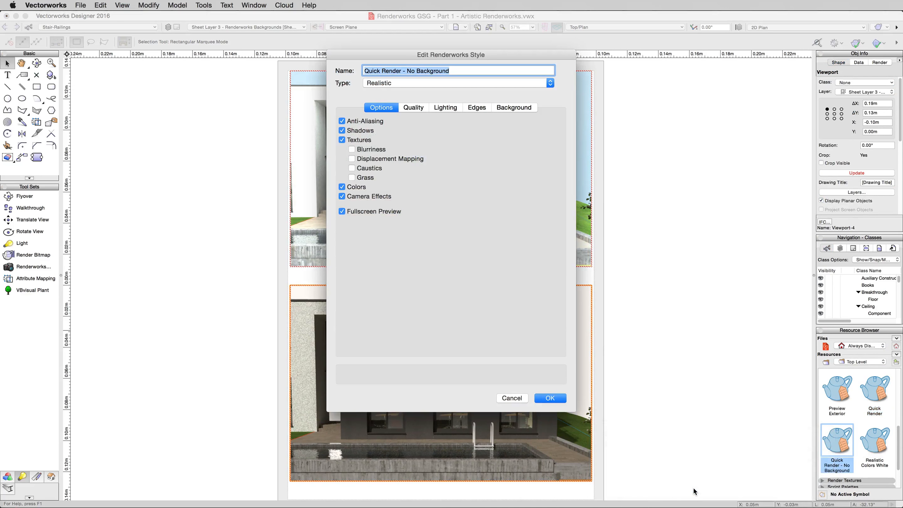
{"action": "left_click", "coordinate": [451, 70]}
{"action": "left_click_drag", "start_coordinate": [451, 71], "coordinate": [407, 71]}
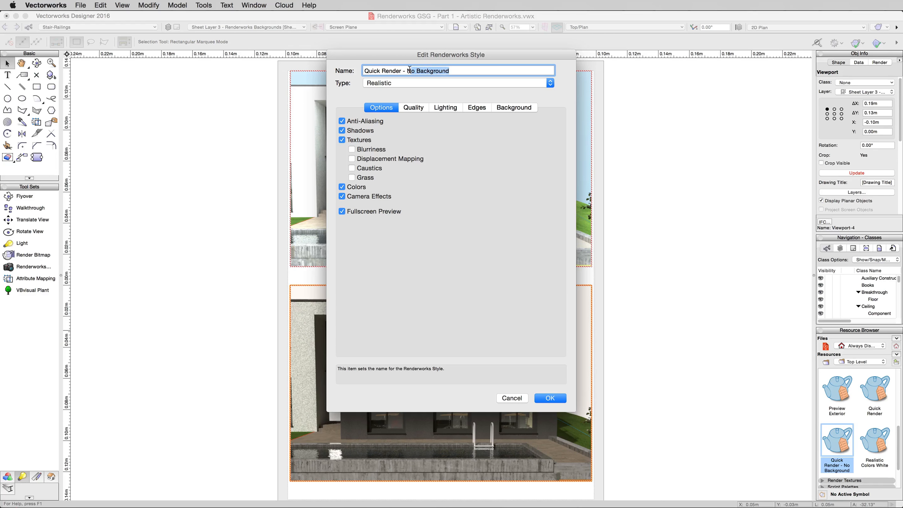
{"action": "type", "text": "Sunset"}
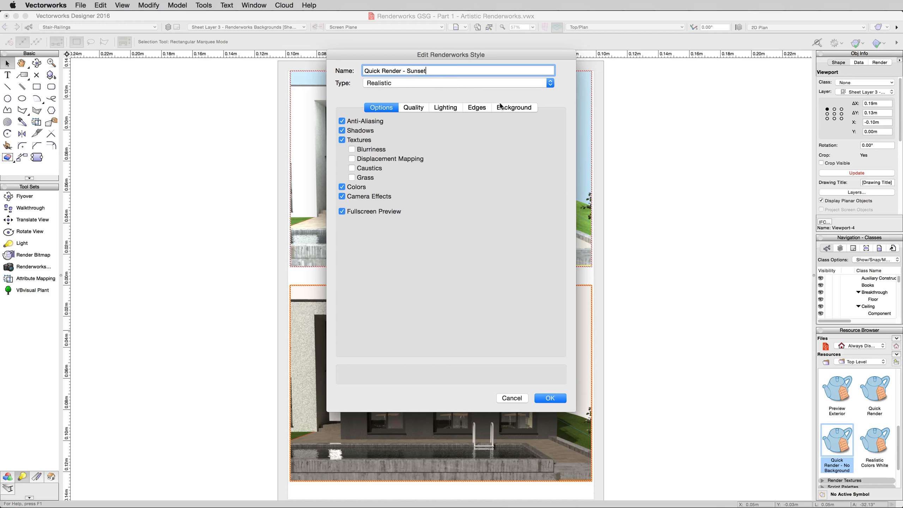
Assign the HDRI Sky Sunset background to the sunset style, check its environment lighting source, and save the style.
{"action": "left_click", "coordinate": [514, 107]}
{"action": "left_click", "coordinate": [451, 136]}
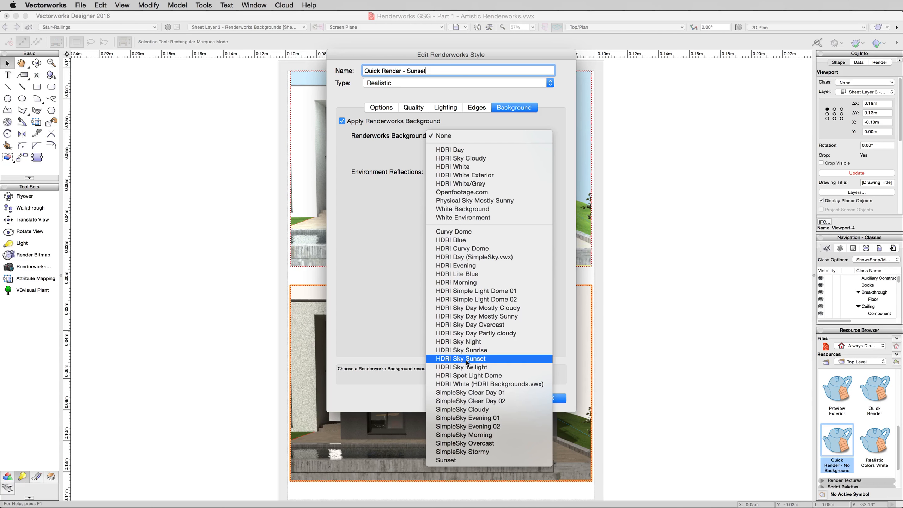
{"action": "left_click", "coordinate": [467, 360]}
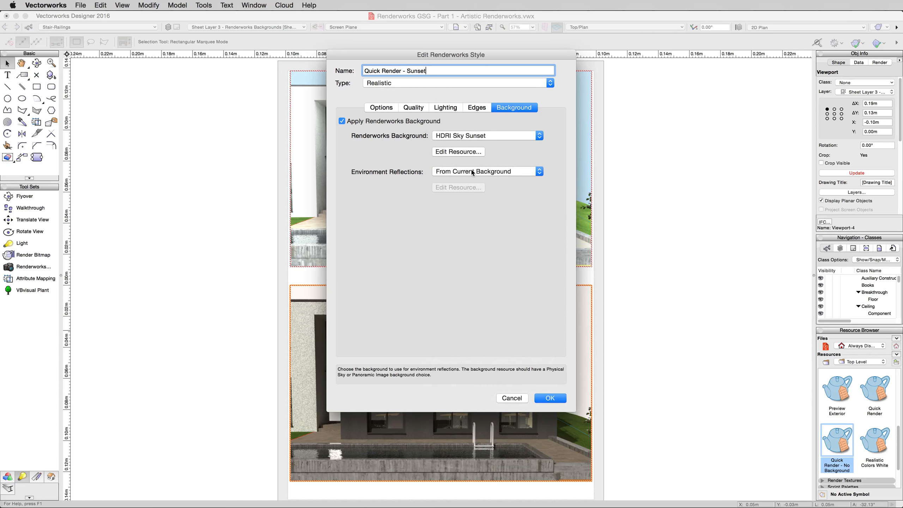
{"action": "left_click", "coordinate": [445, 107]}
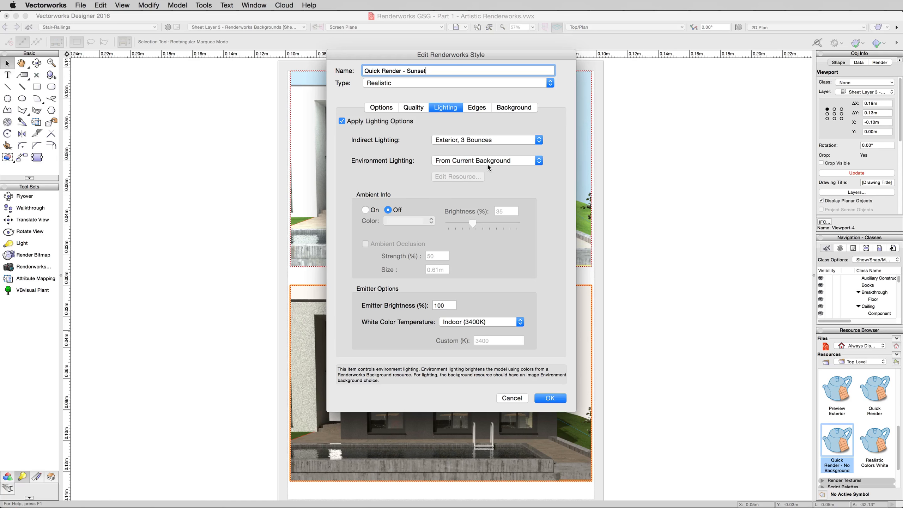
{"action": "left_click", "coordinate": [549, 398]}
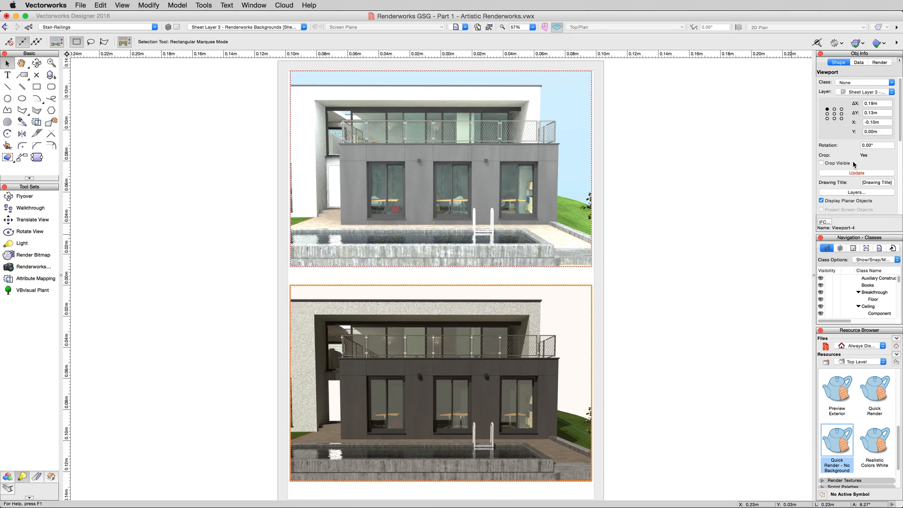
Check the lower viewport's background render style, update the viewport to re-render it, and clear the selection.
{"action": "scroll", "coordinate": [853, 159], "scroll_direction": "down", "scroll_amount": 3}
{"action": "scroll", "coordinate": [852, 156], "scroll_direction": "down", "scroll_amount": 3}
{"action": "left_click", "coordinate": [867, 186]}
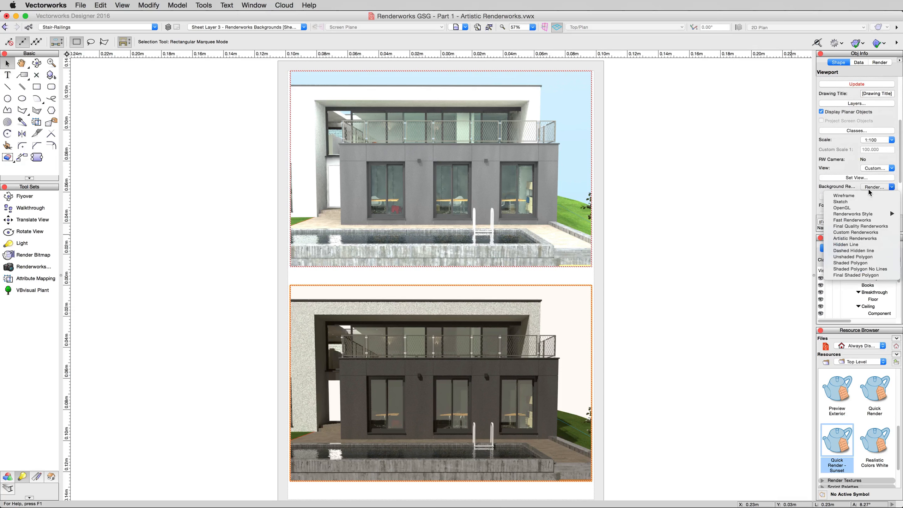
{"action": "mouse_move", "coordinate": [863, 214]}
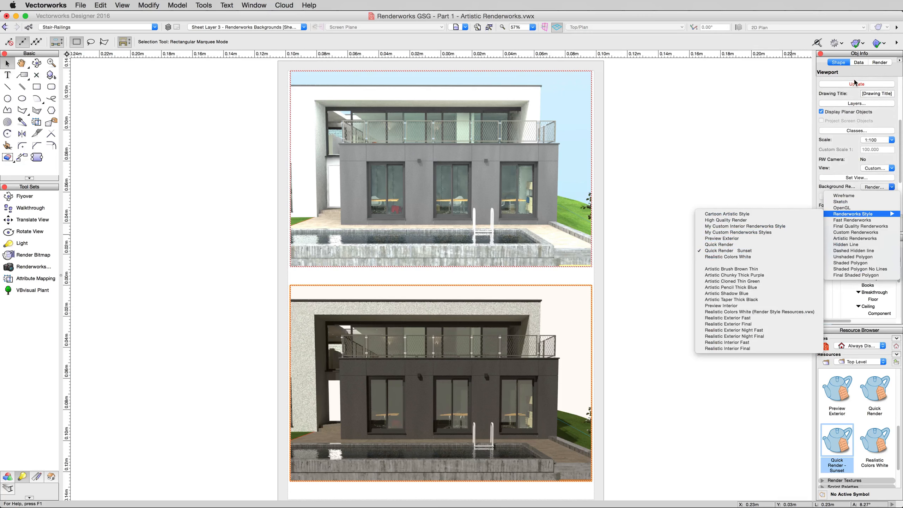
{"action": "left_click", "coordinate": [844, 85]}
{"action": "left_click", "coordinate": [836, 86]}
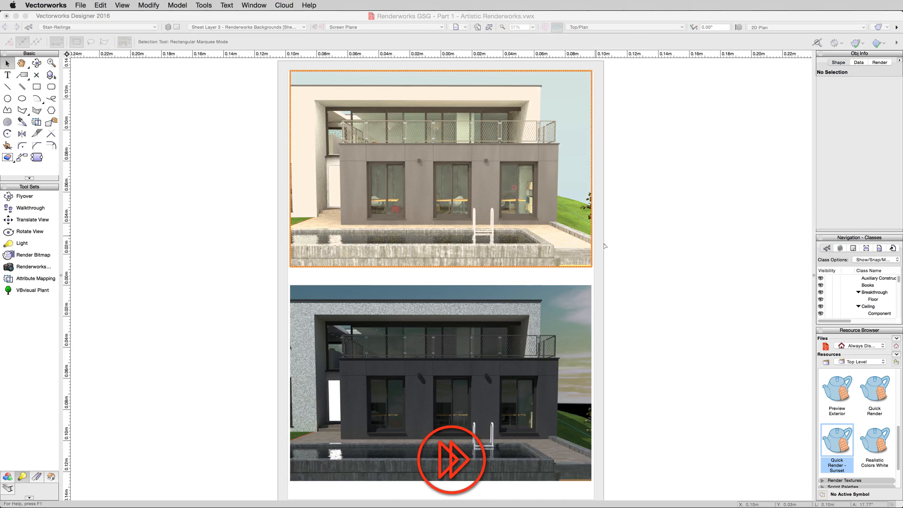
{"action": "left_click", "coordinate": [673, 270]}
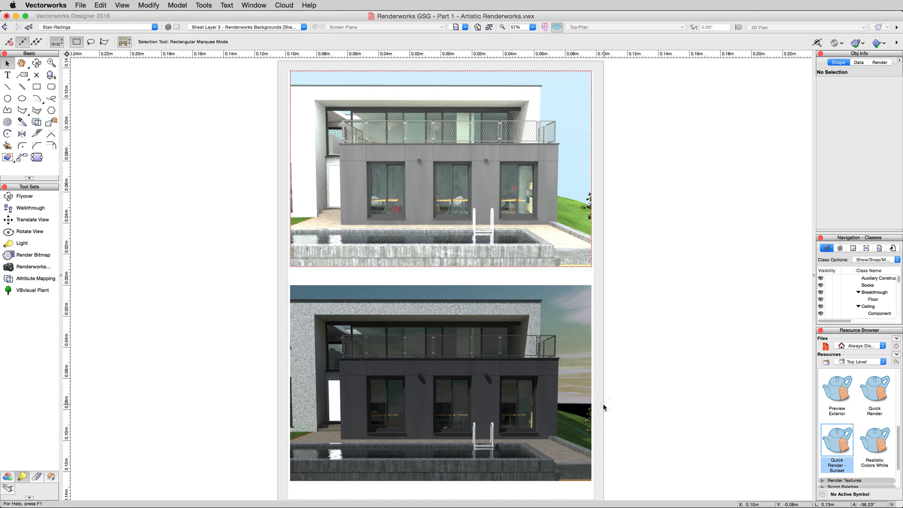
Reopen the Quick Render - Sunset style, review the available Renderworks backgrounds, and close it without changes.
{"action": "right_click", "coordinate": [820, 456]}
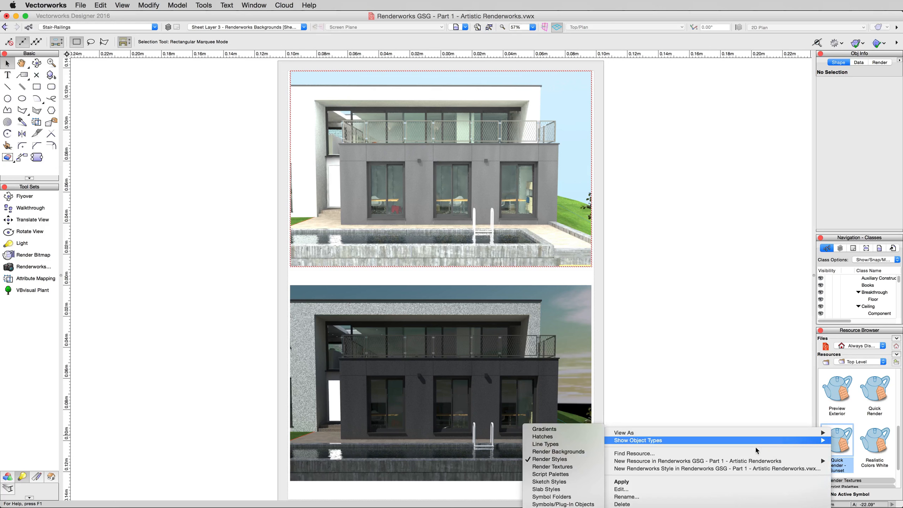
{"action": "left_click", "coordinate": [669, 486]}
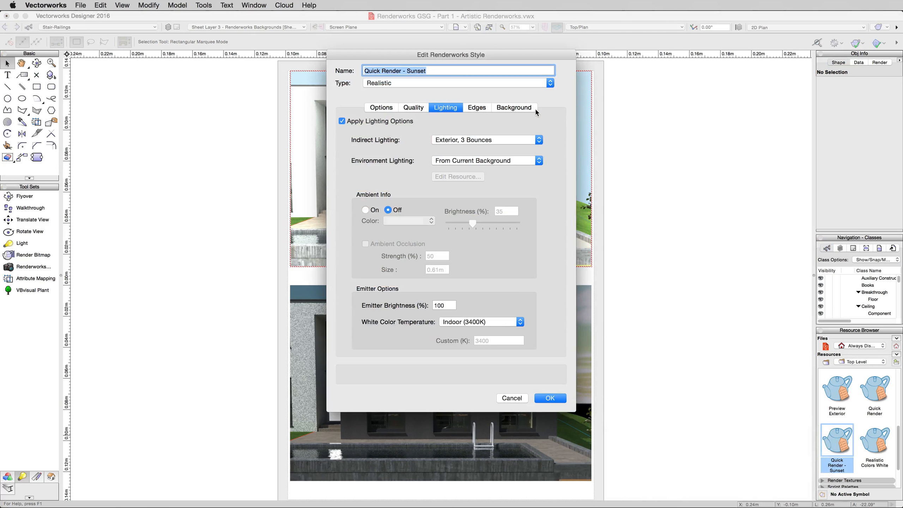
{"action": "left_click", "coordinate": [529, 108]}
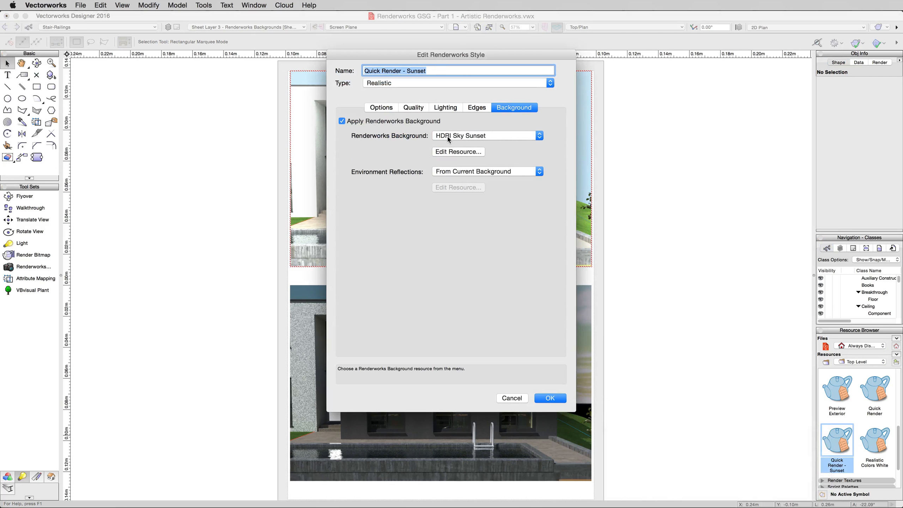
{"action": "left_click", "coordinate": [480, 138]}
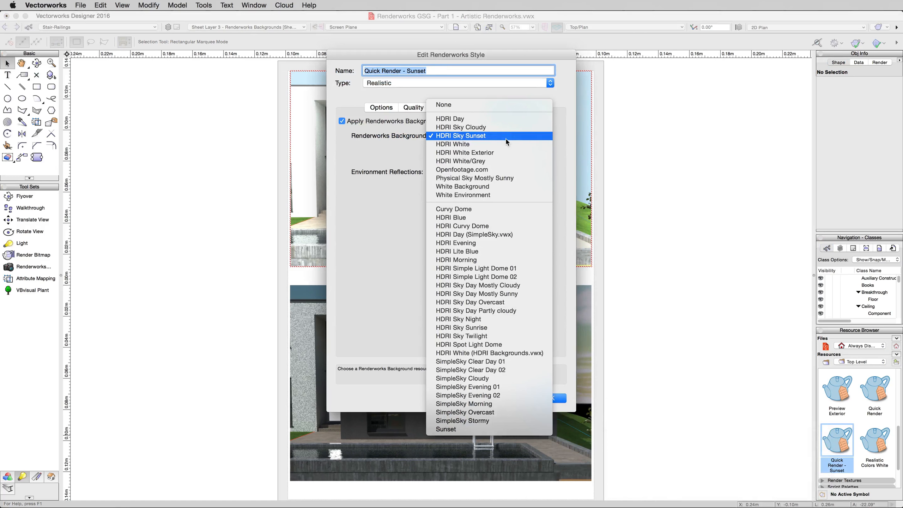
{"action": "left_click", "coordinate": [569, 378]}
{"action": "left_click", "coordinate": [511, 398]}
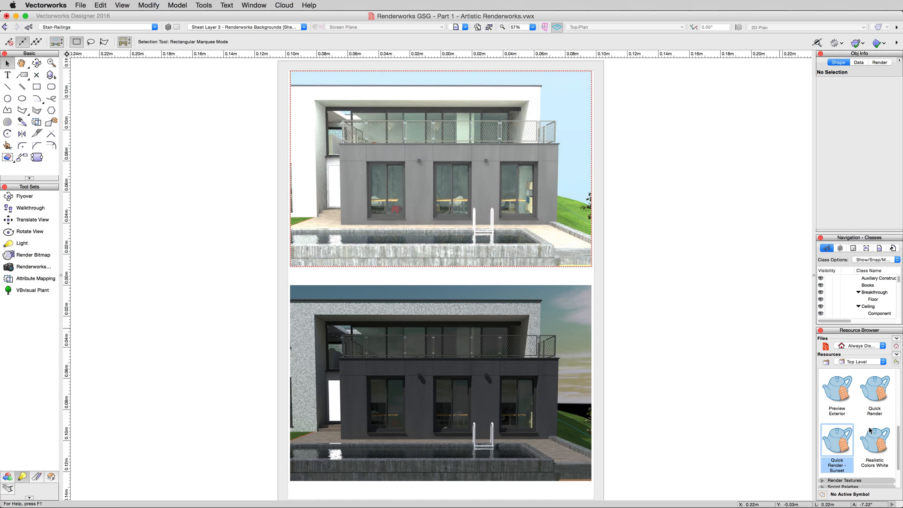
Expand the file's render background resources and create a new Renderworks background named Chroma Key Background.
{"action": "scroll", "coordinate": [855, 428], "scroll_direction": "down", "scroll_amount": 3}
{"action": "scroll", "coordinate": [855, 428], "scroll_direction": "up", "scroll_amount": 10}
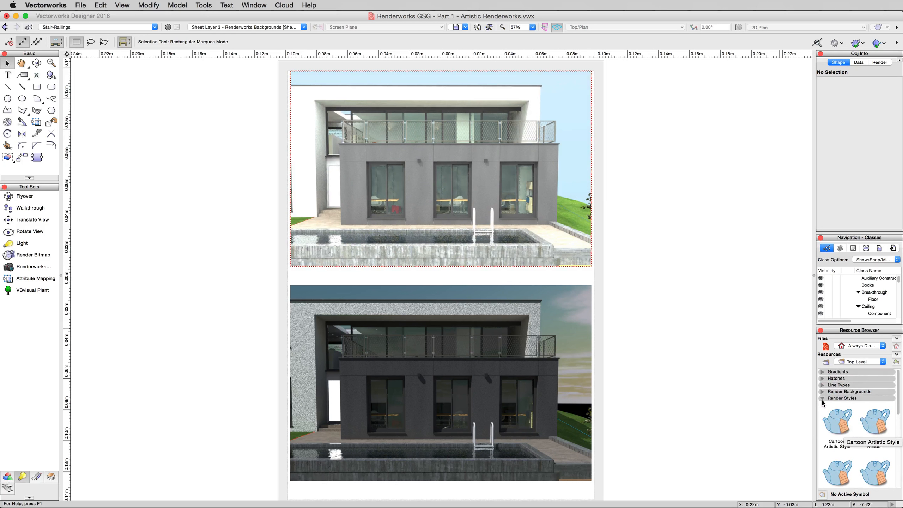
{"action": "left_click", "coordinate": [823, 400]}
{"action": "left_click", "coordinate": [824, 392]}
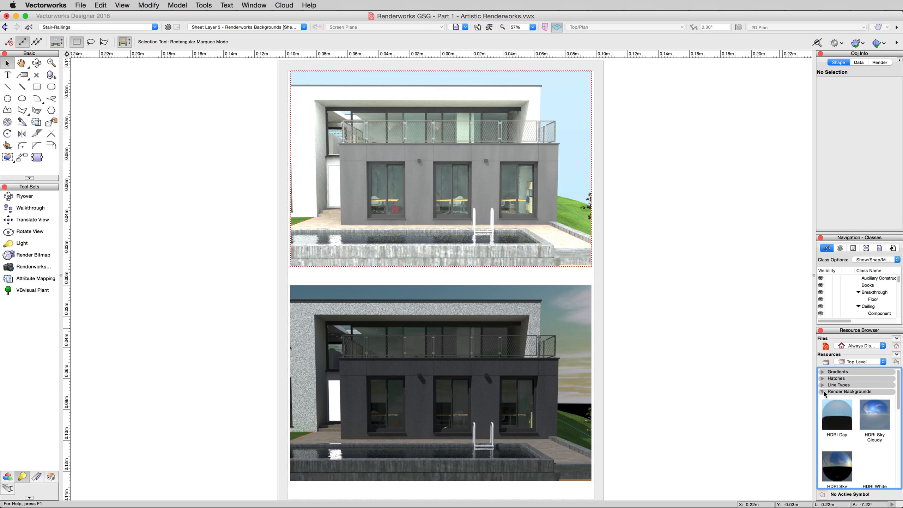
{"action": "right_click", "coordinate": [856, 440]}
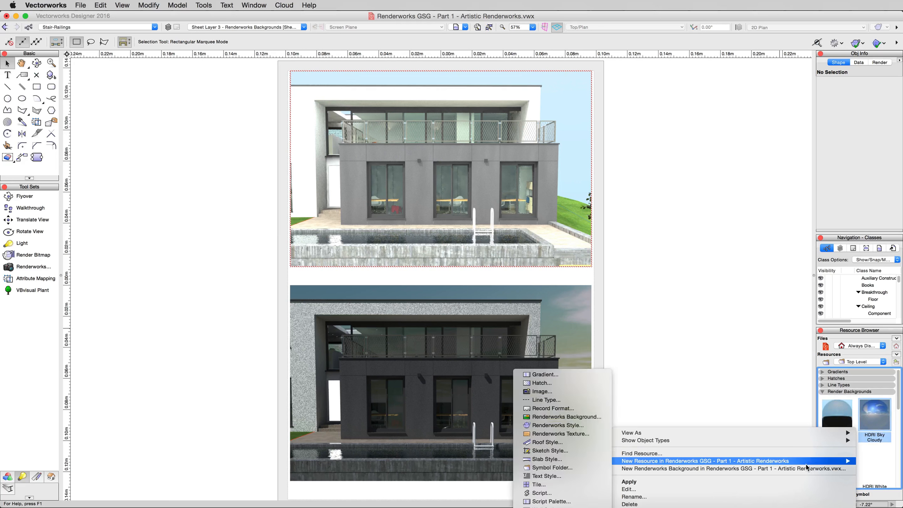
{"action": "left_click", "coordinate": [688, 469]}
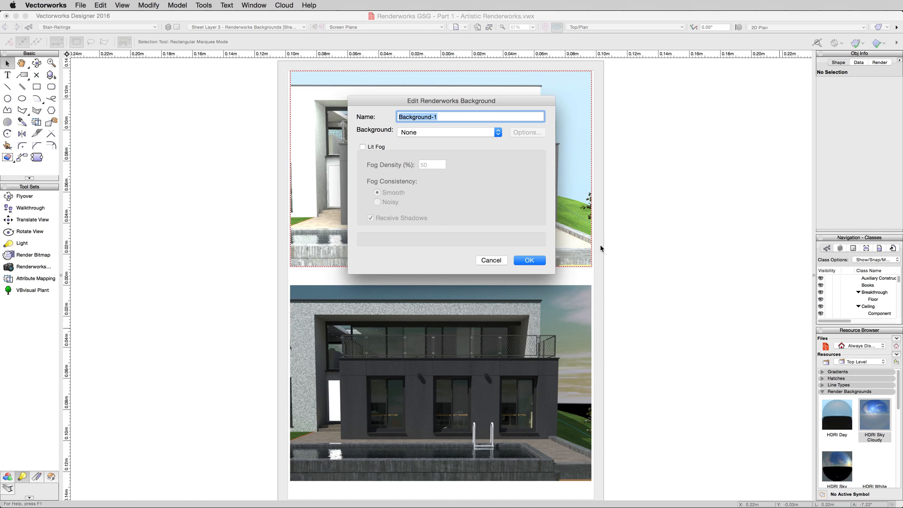
{"action": "type", "text": "Chroma Key Background"}
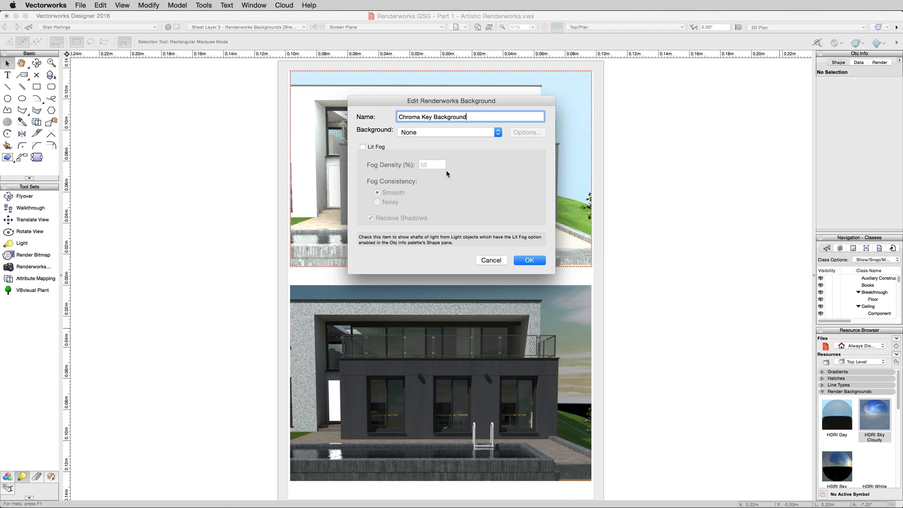
Make the new background a One Color type in bright green and save the resource.
{"action": "left_click", "coordinate": [401, 132]}
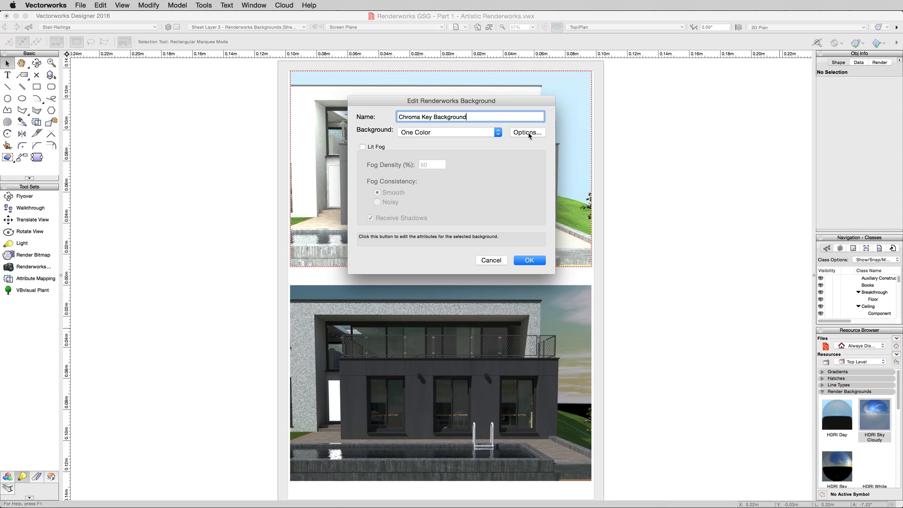
{"action": "left_click", "coordinate": [528, 132]}
{"action": "left_click", "coordinate": [474, 143]}
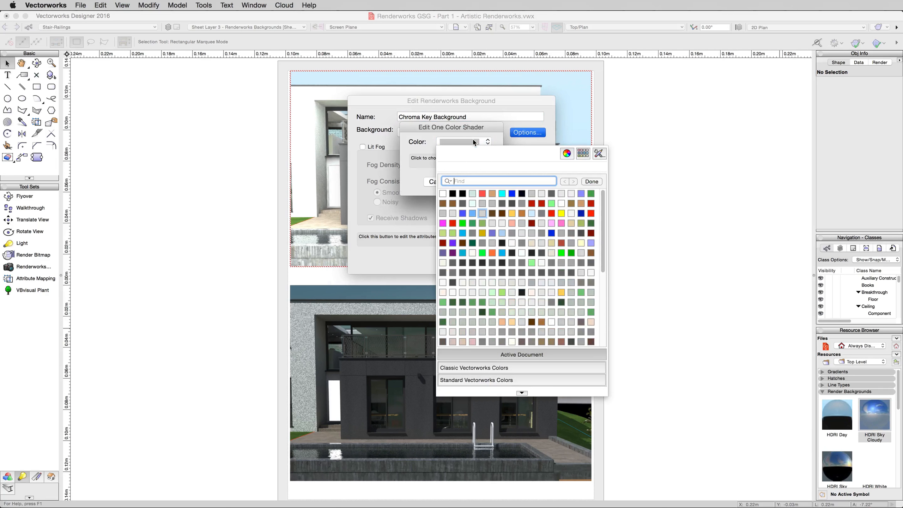
{"action": "left_click", "coordinate": [561, 254]}
{"action": "left_click", "coordinate": [484, 181]}
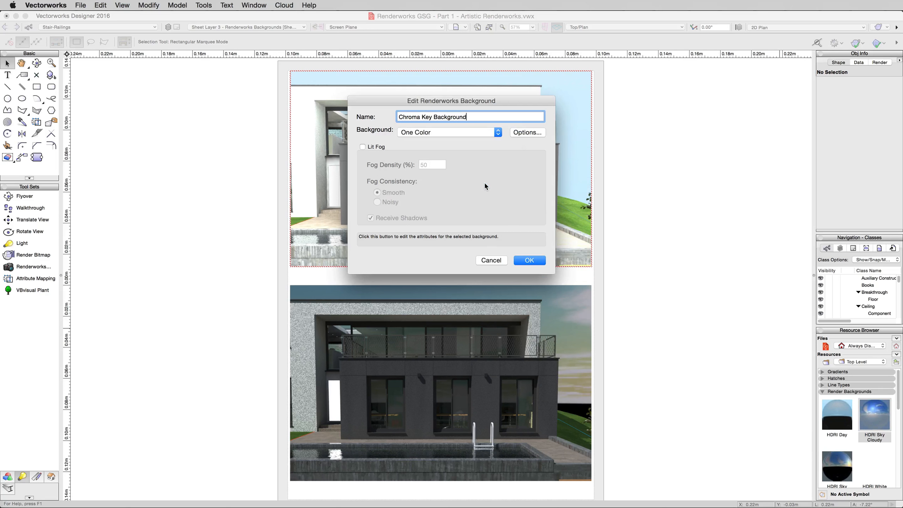
{"action": "left_click", "coordinate": [529, 261]}
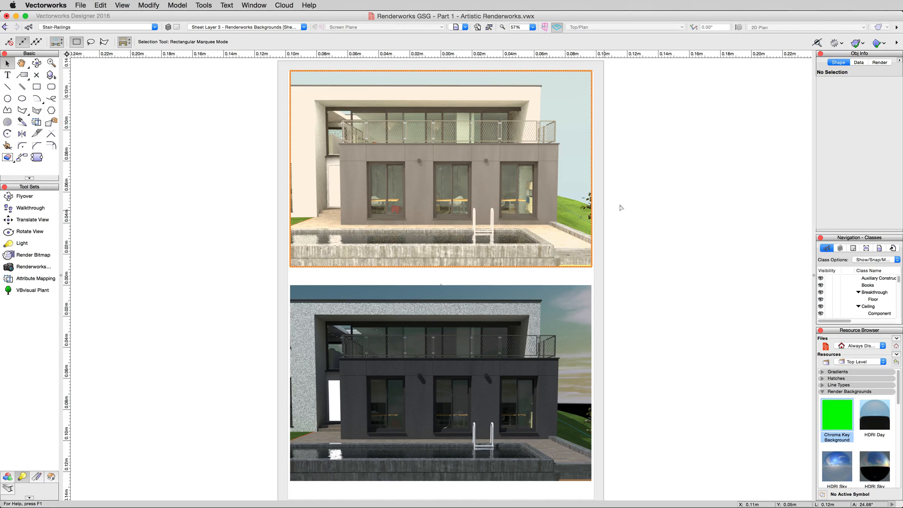
Select the lower viewport and open the Quick Render - Sunset style from the file's render styles for editing.
{"action": "left_click", "coordinate": [569, 301]}
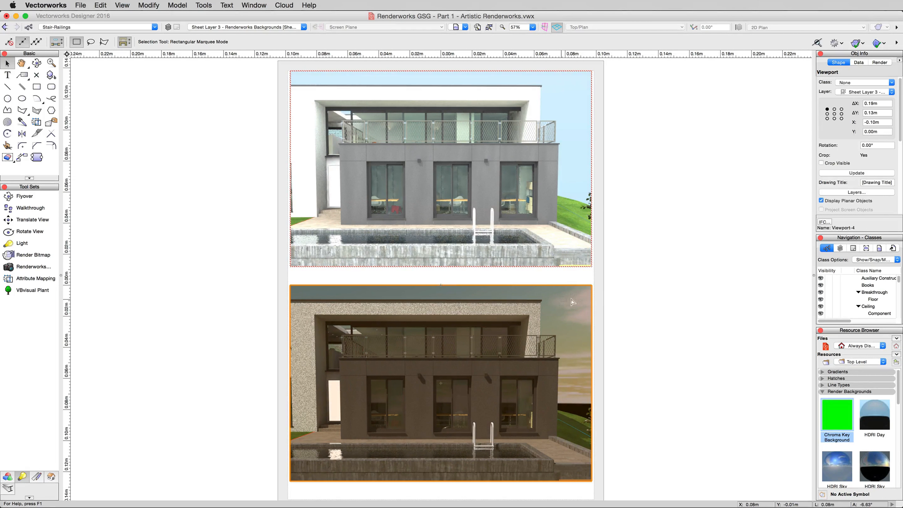
{"action": "left_click", "coordinate": [822, 392]}
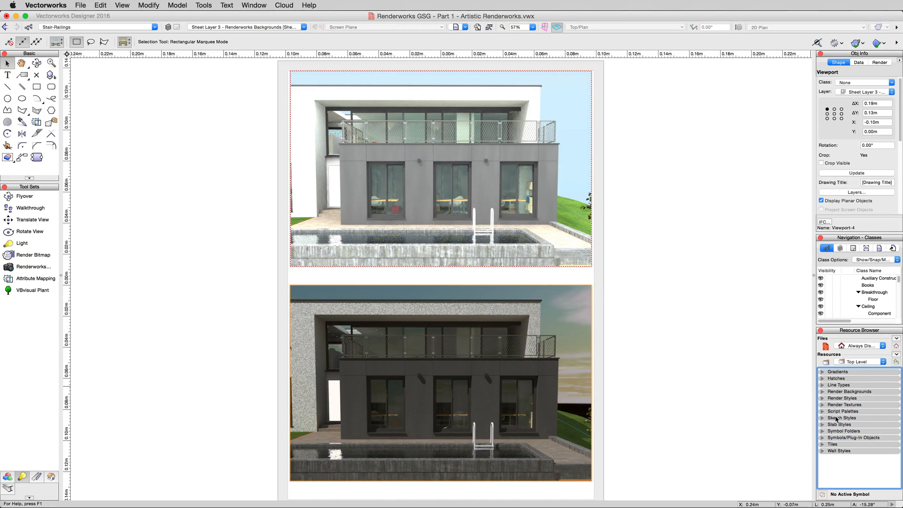
{"action": "left_click", "coordinate": [821, 398]}
{"action": "scroll", "coordinate": [830, 421], "scroll_direction": "down", "scroll_amount": 5}
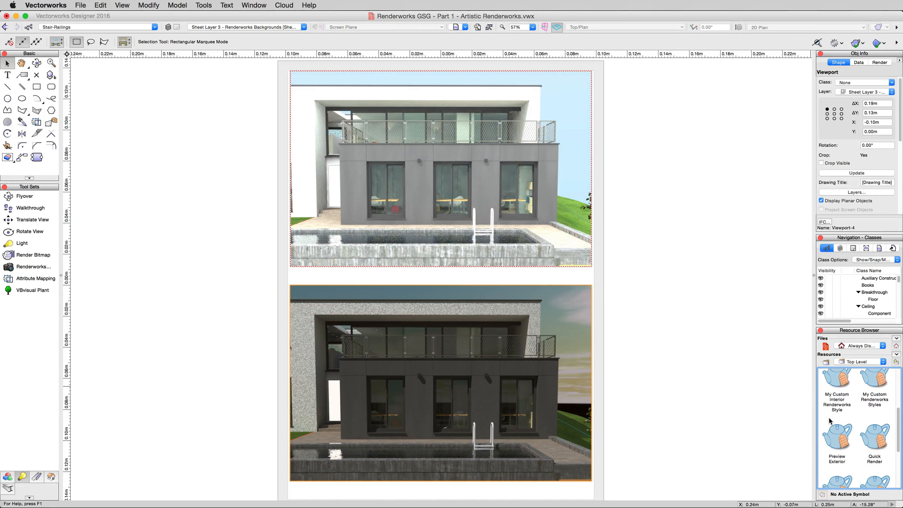
{"action": "scroll", "coordinate": [830, 421], "scroll_direction": "down", "scroll_amount": 1}
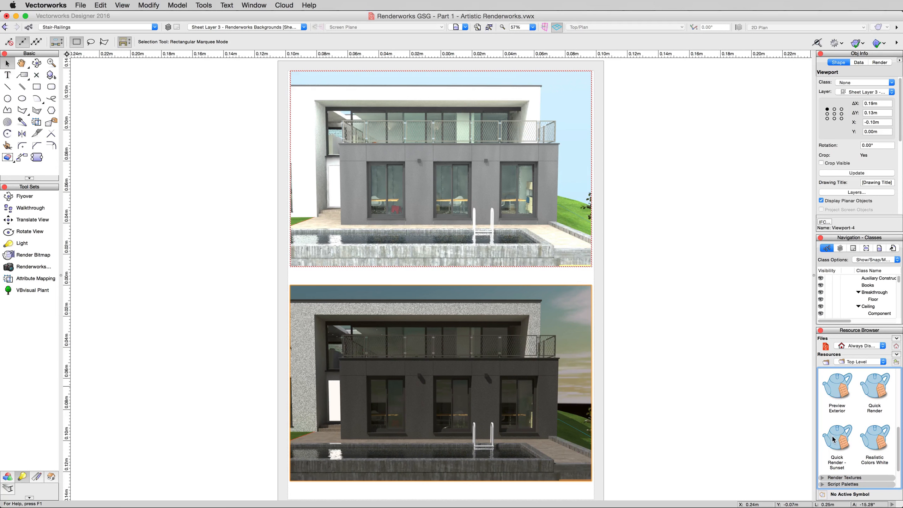
{"action": "right_click", "coordinate": [832, 435]}
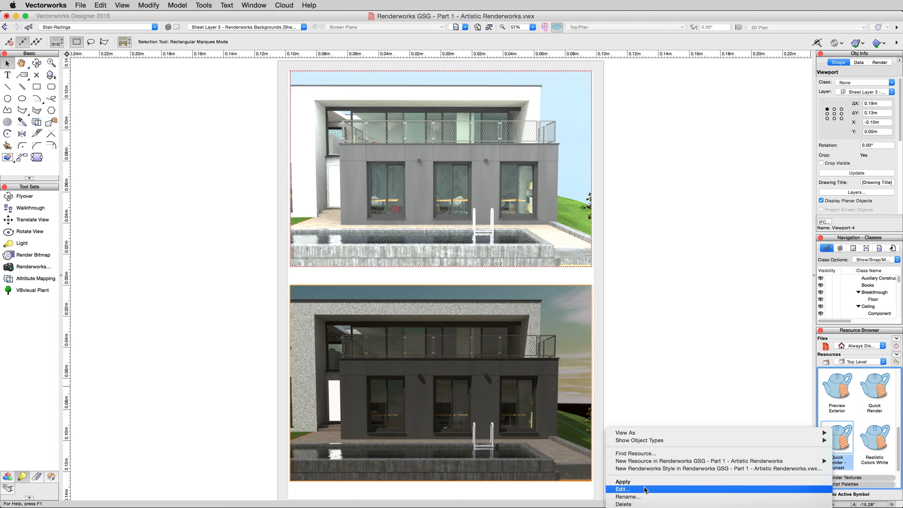
{"action": "left_click", "coordinate": [645, 490]}
Set the style's Renderworks background to Chroma Key Background and rename the style Quick Render - Chroma Key Background.
{"action": "left_click", "coordinate": [516, 108]}
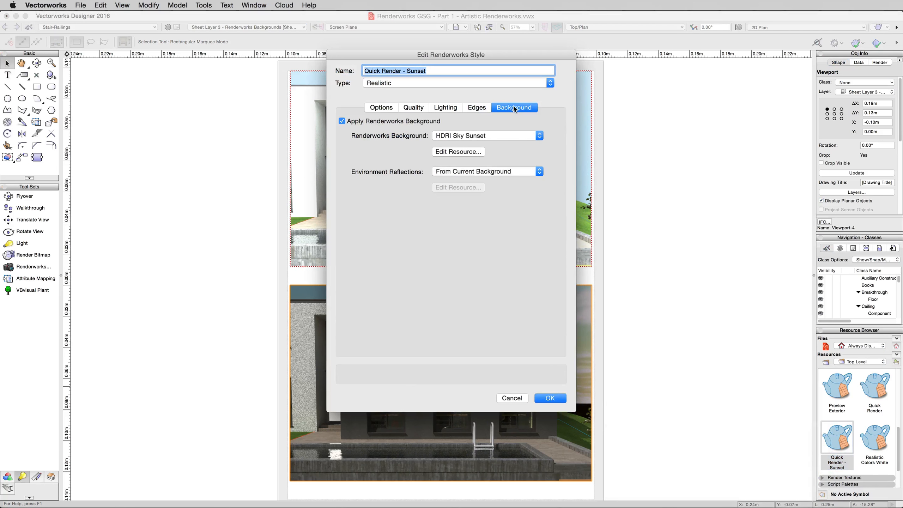
{"action": "left_click", "coordinate": [457, 137]}
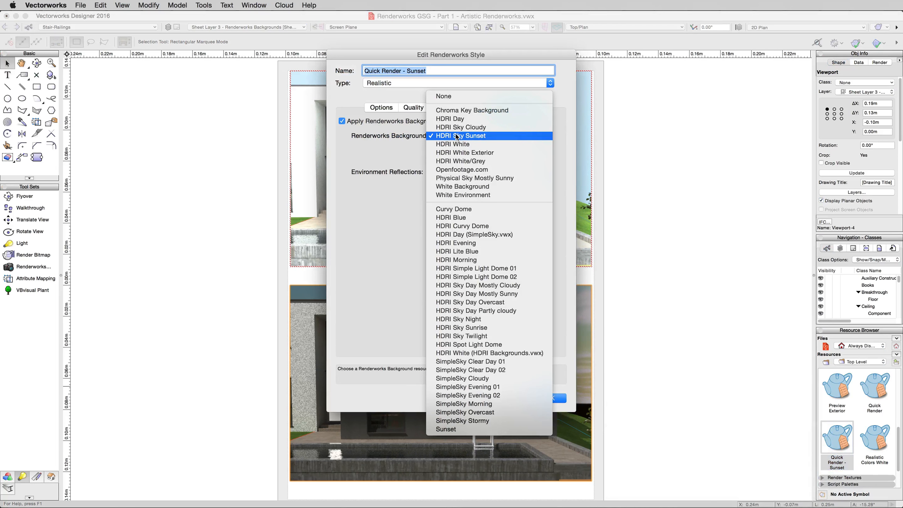
{"action": "left_click", "coordinate": [500, 114]}
{"action": "left_click_drag", "start_coordinate": [430, 70], "coordinate": [408, 69]}
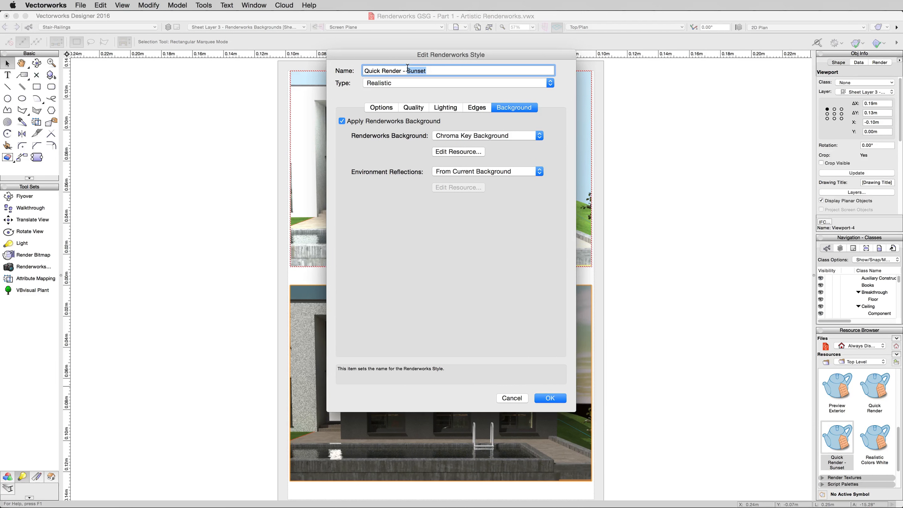
{"action": "type", "text": "Chroma Key Background"}
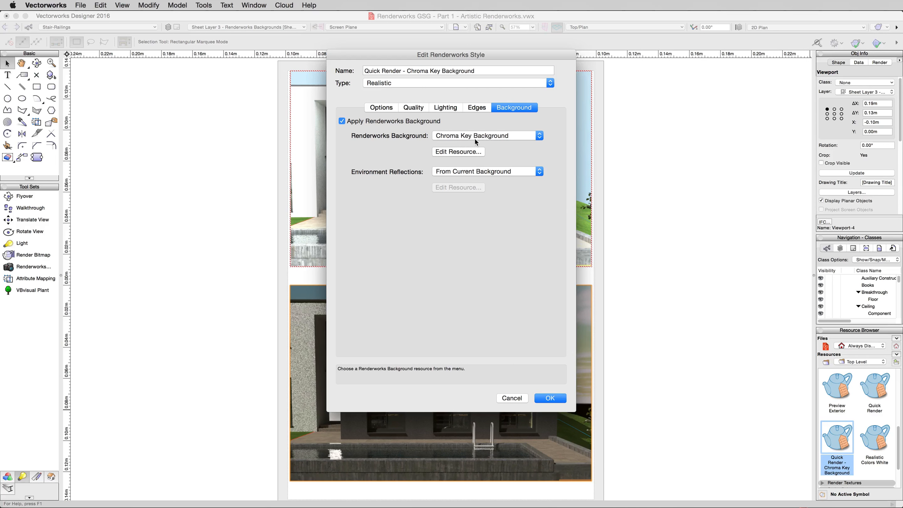
Set the maximum reflections in the style's quality settings to 0.
{"action": "left_click", "coordinate": [414, 107]}
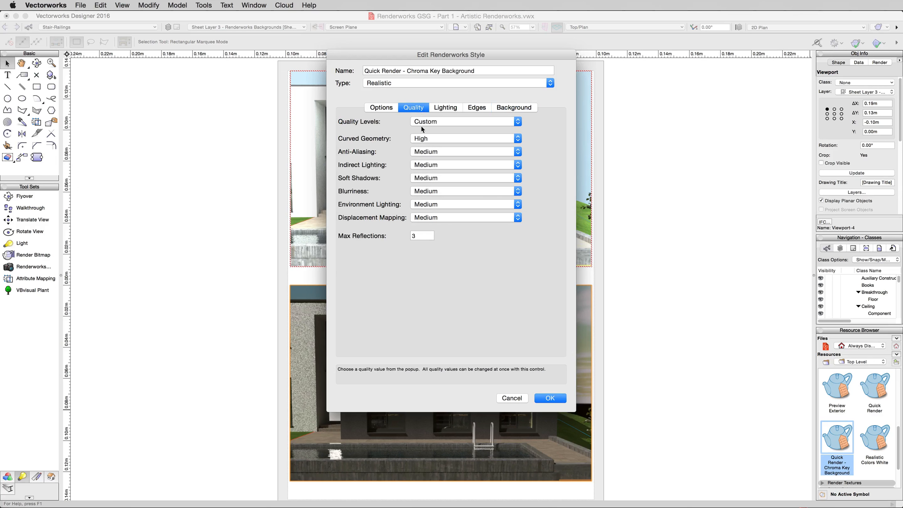
{"action": "double_click", "coordinate": [407, 234]}
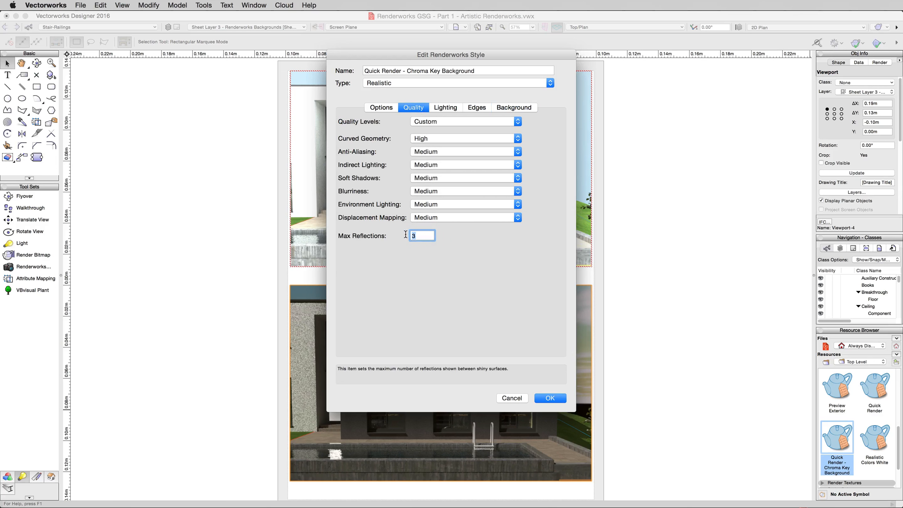
{"action": "type", "text": "0"}
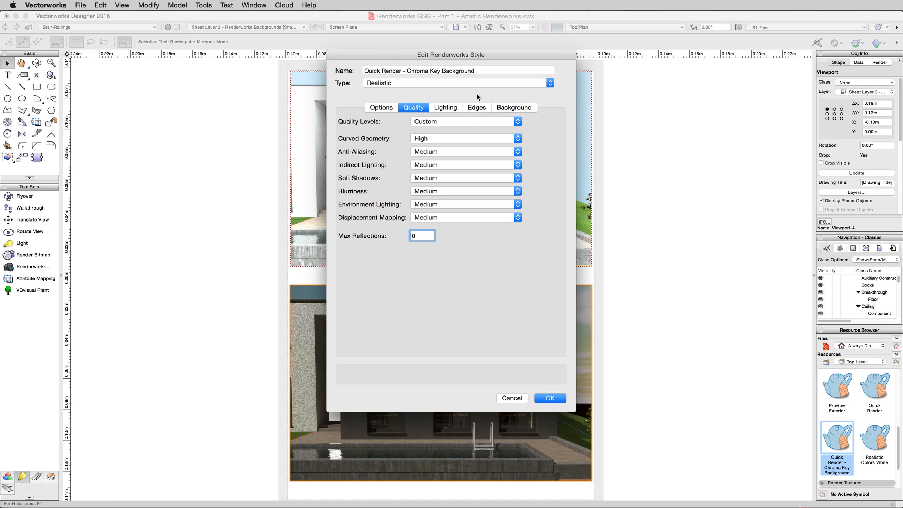
Check the style's environment lighting choices, keep None selected, and review the background settings.
{"action": "left_click", "coordinate": [453, 110]}
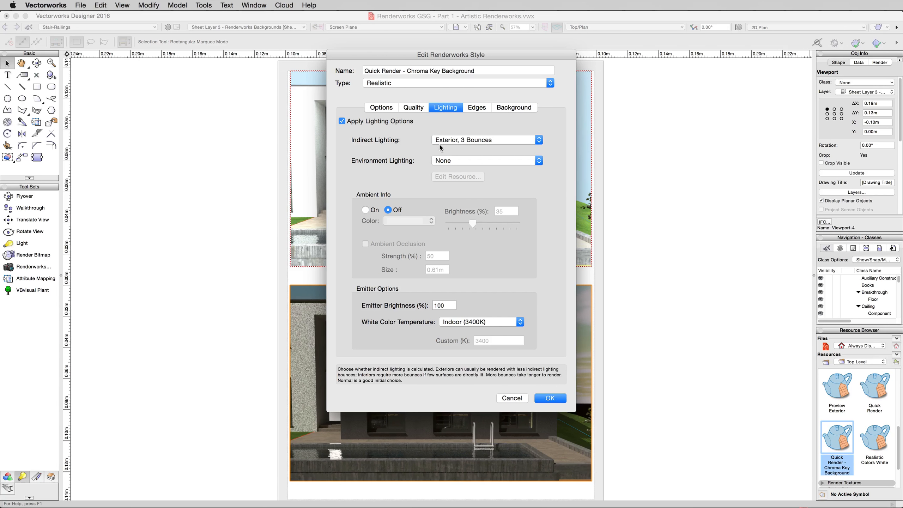
{"action": "left_click", "coordinate": [449, 161]}
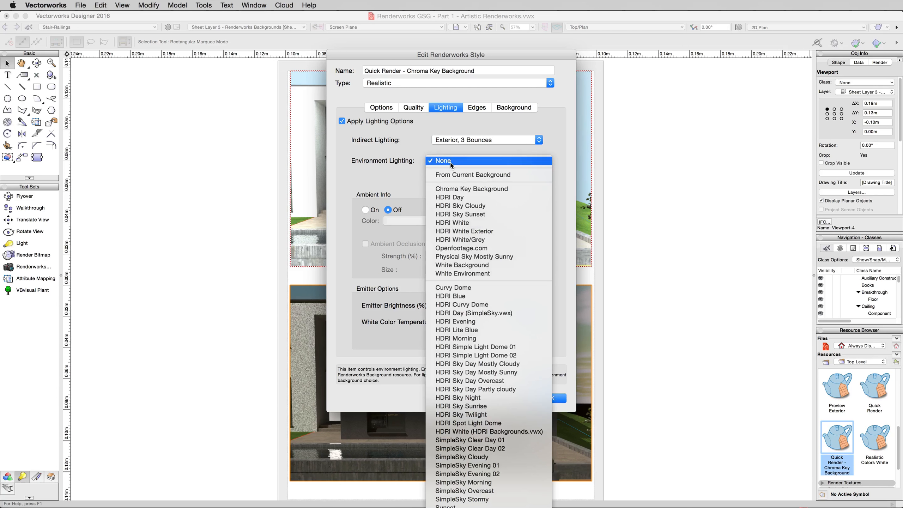
{"action": "left_click", "coordinate": [450, 162]}
{"action": "left_click", "coordinate": [502, 111]}
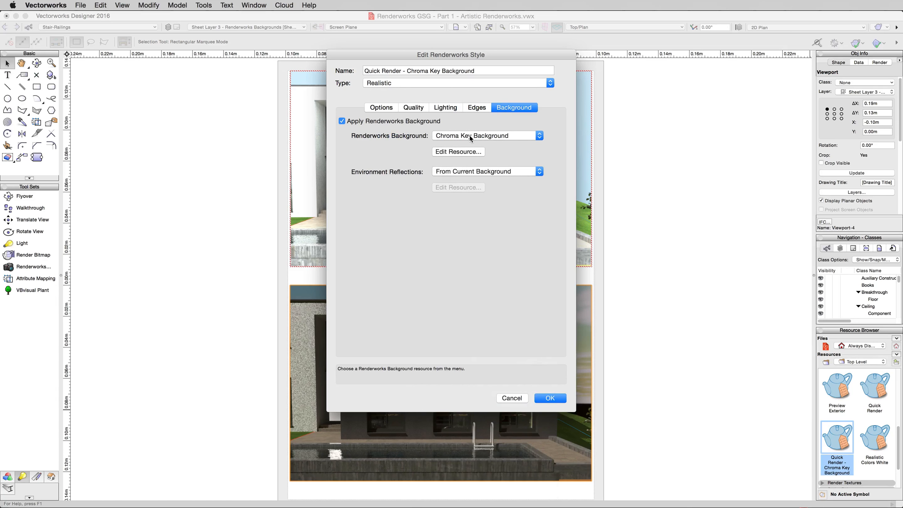
Save the edited style and update the lower viewport to re-render it, finishing with nothing selected.
{"action": "left_click", "coordinate": [545, 398]}
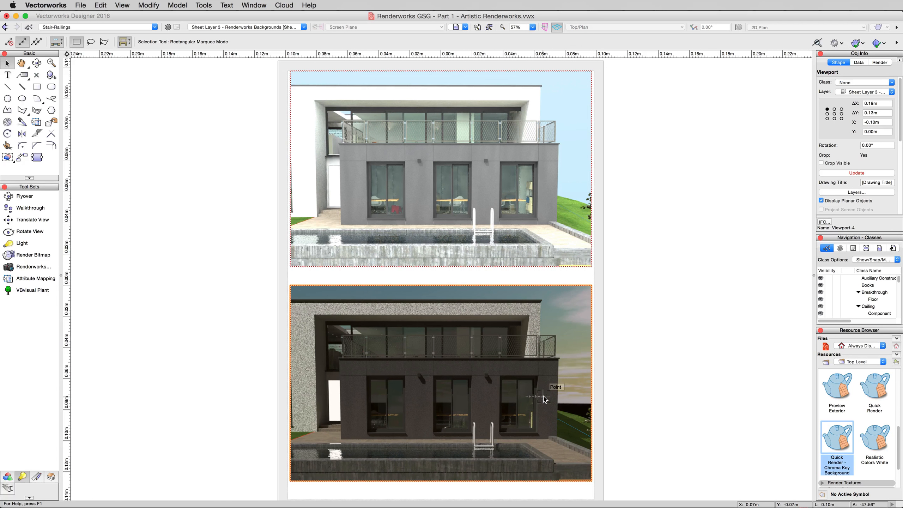
{"action": "left_click", "coordinate": [842, 173]}
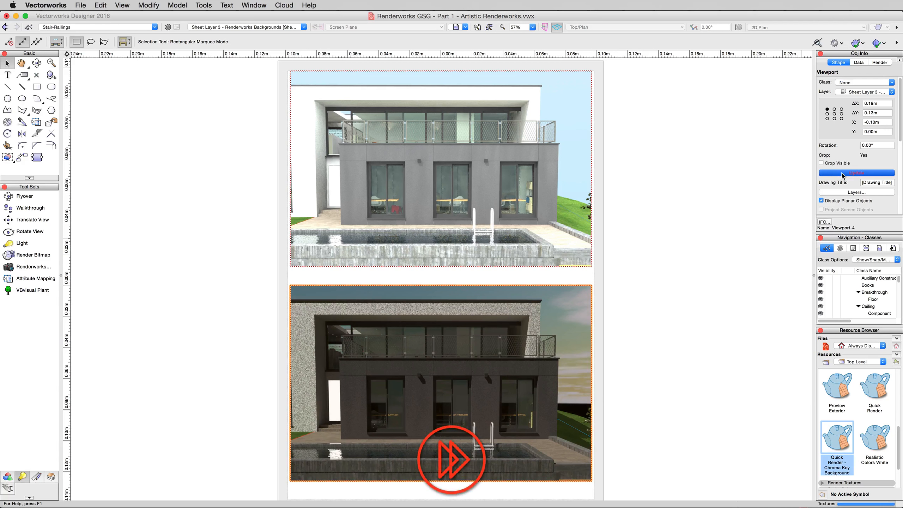
{"action": "left_click", "coordinate": [692, 258]}
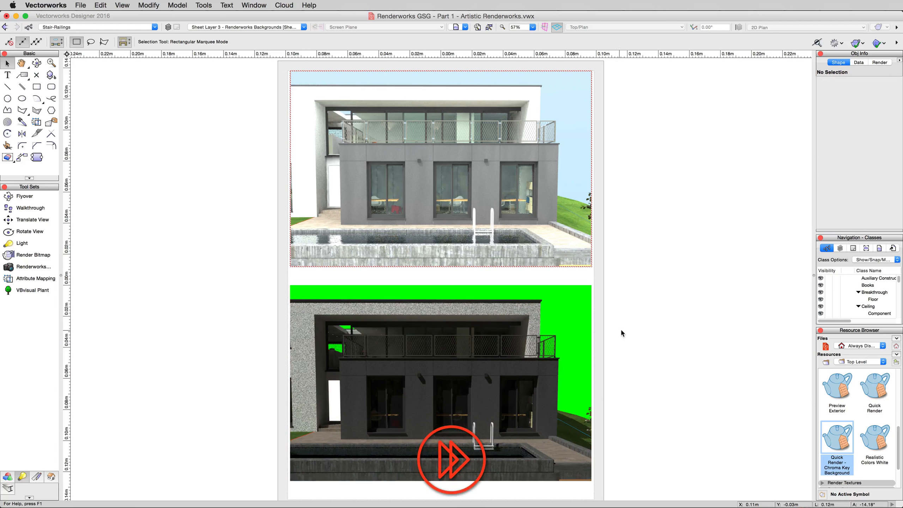